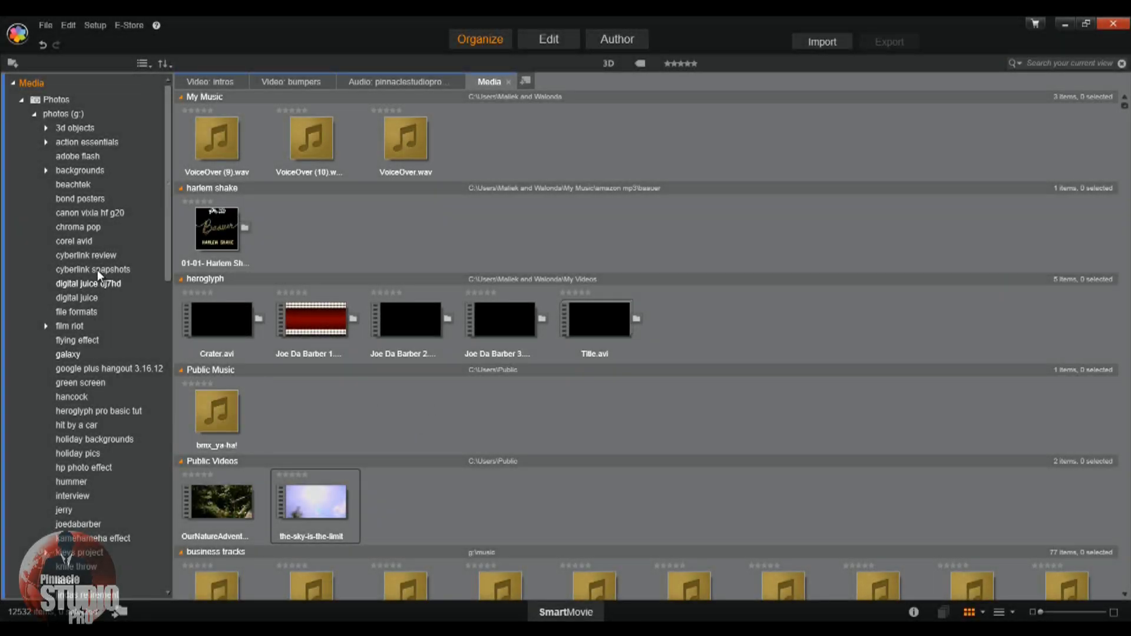
- Fold the Media > Photos folder list and expand Collections to show the five existing collections
left_click(13, 85)
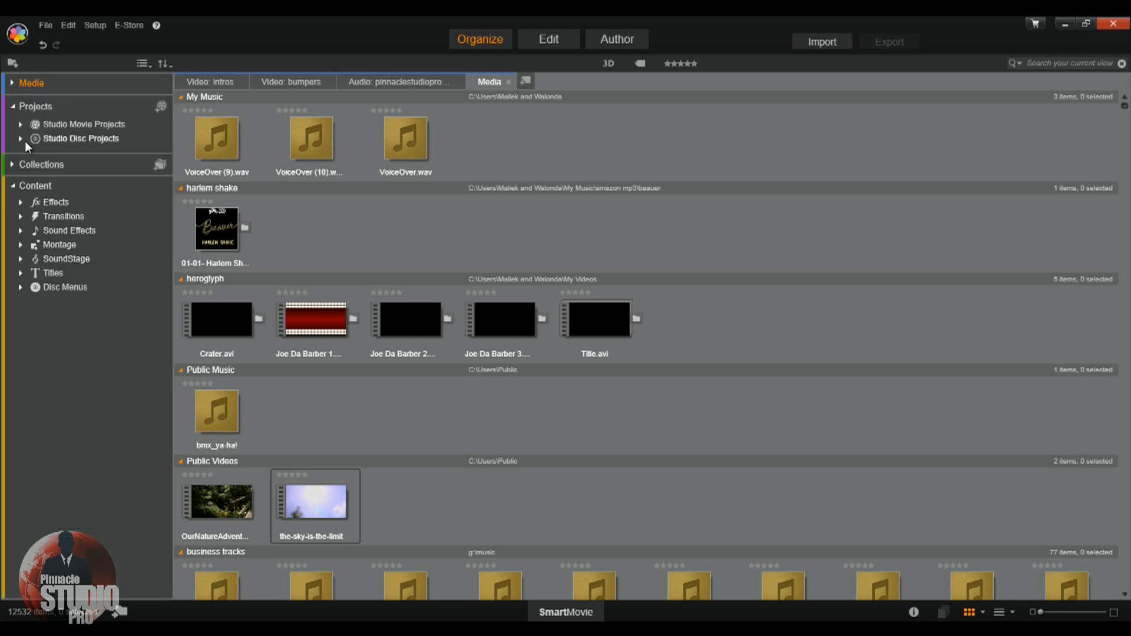
left_click(12, 86)
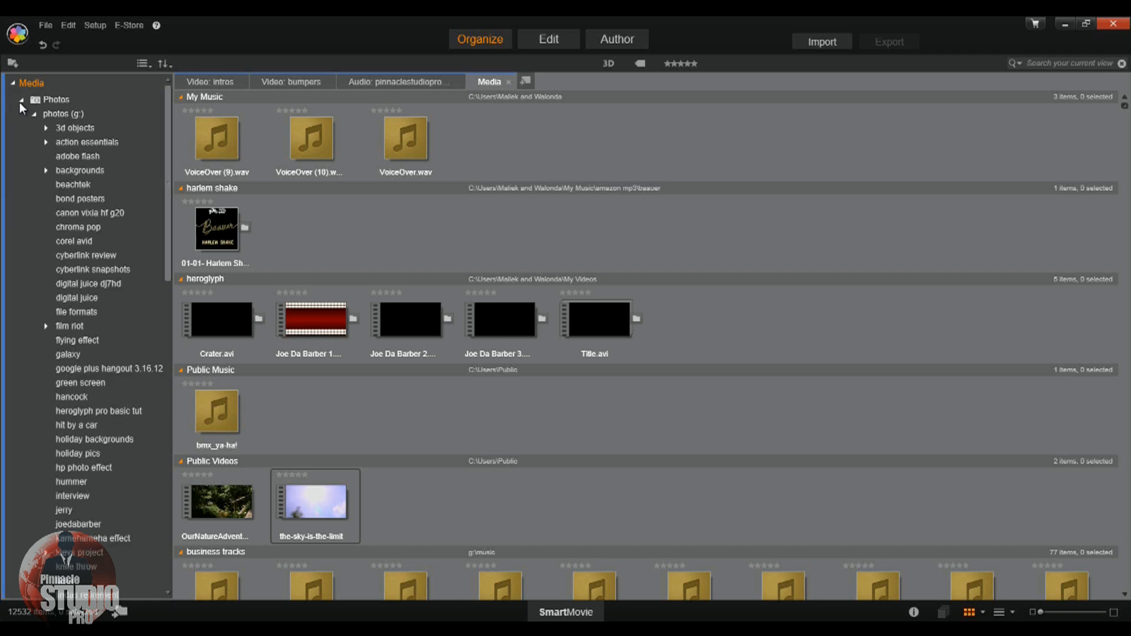
left_click(20, 100)
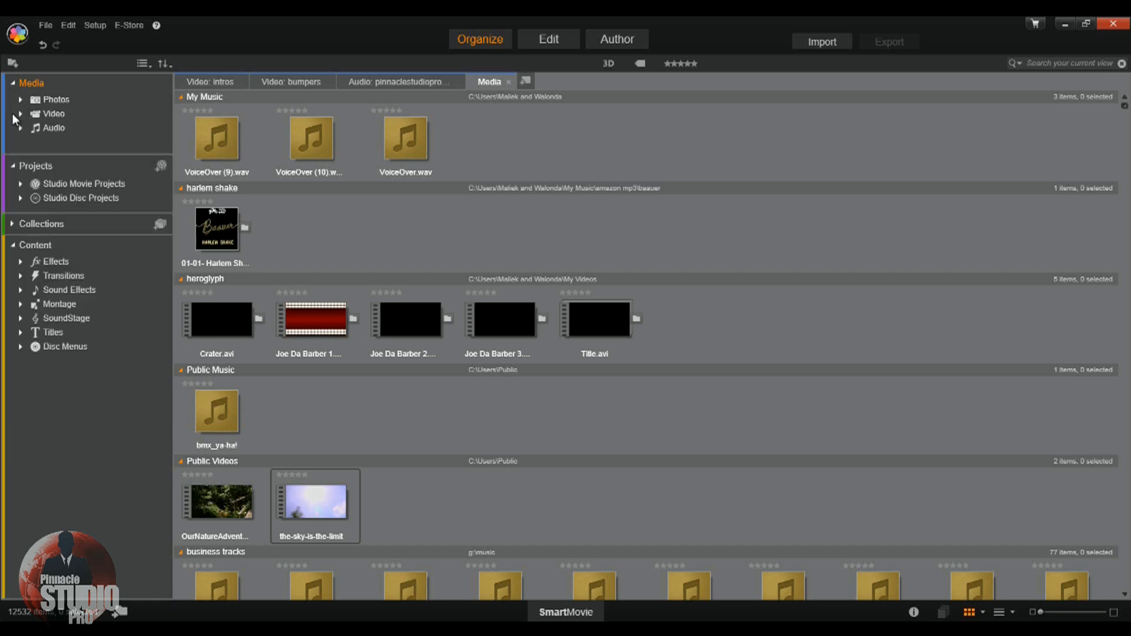
left_click(13, 224)
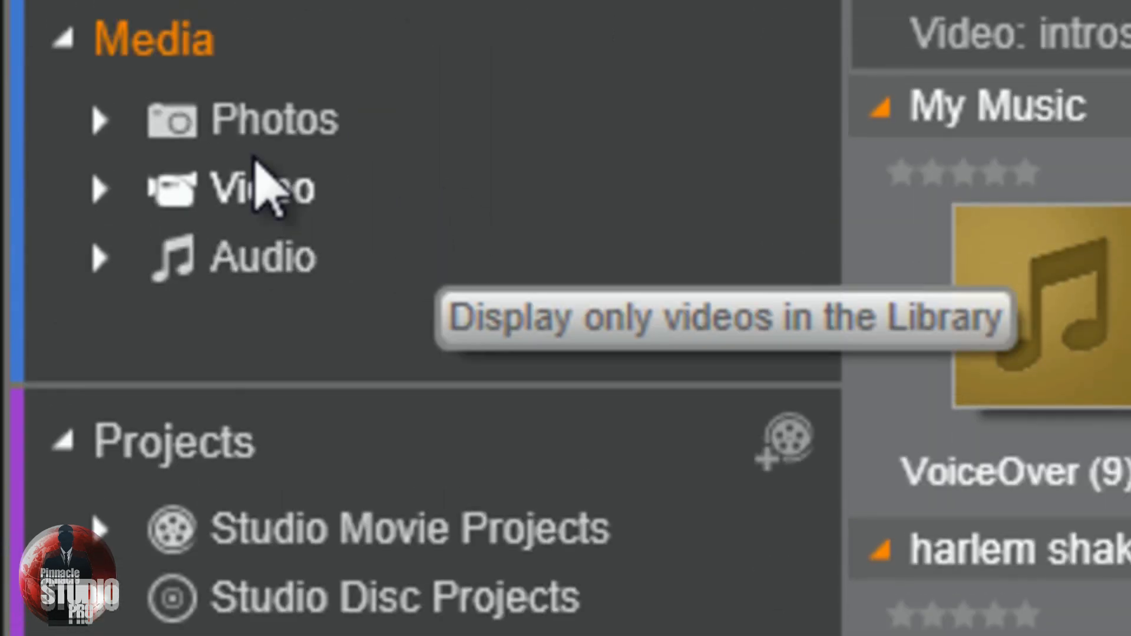
left_click(98, 125)
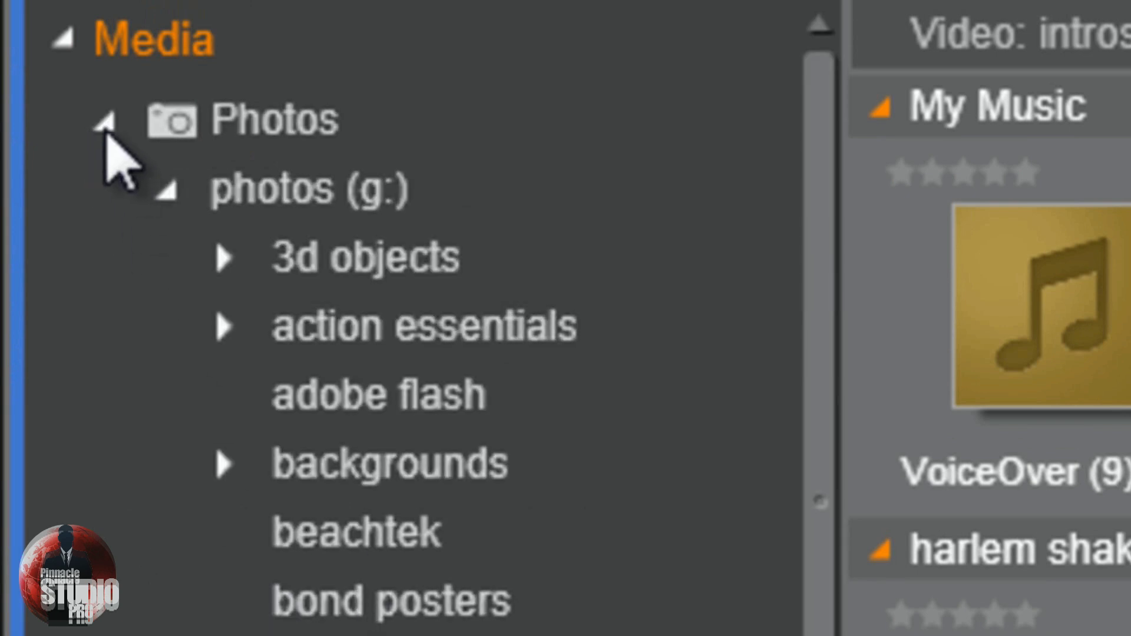
left_click(105, 125)
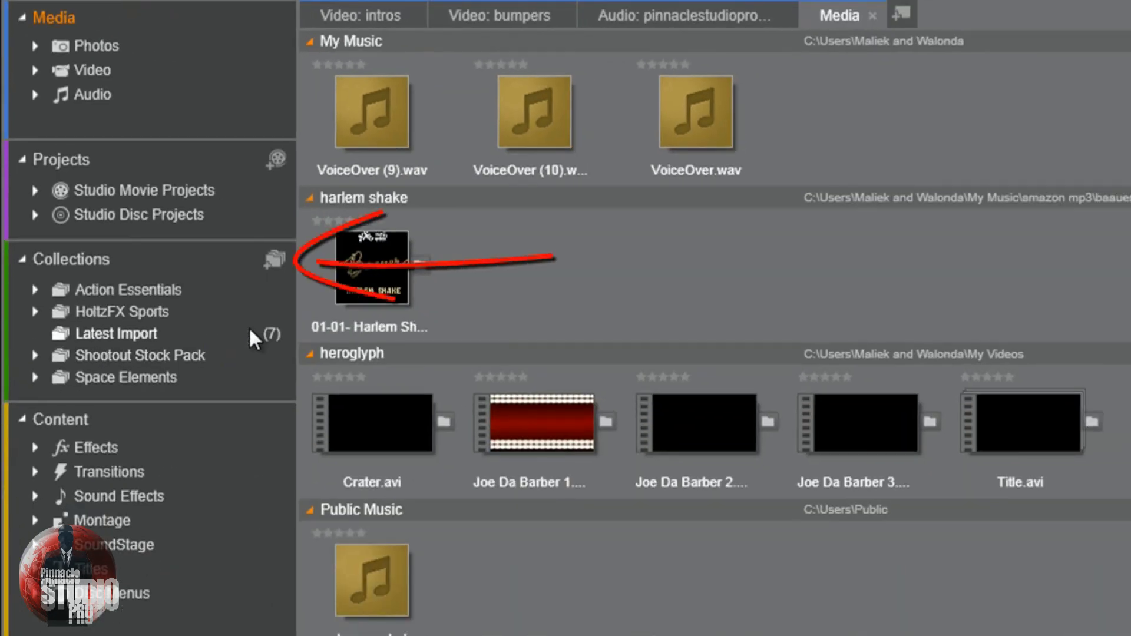
- Create a new collection named 'Virtual Reality Sets', correcting 'reality' to a capital R
left_click(280, 258)
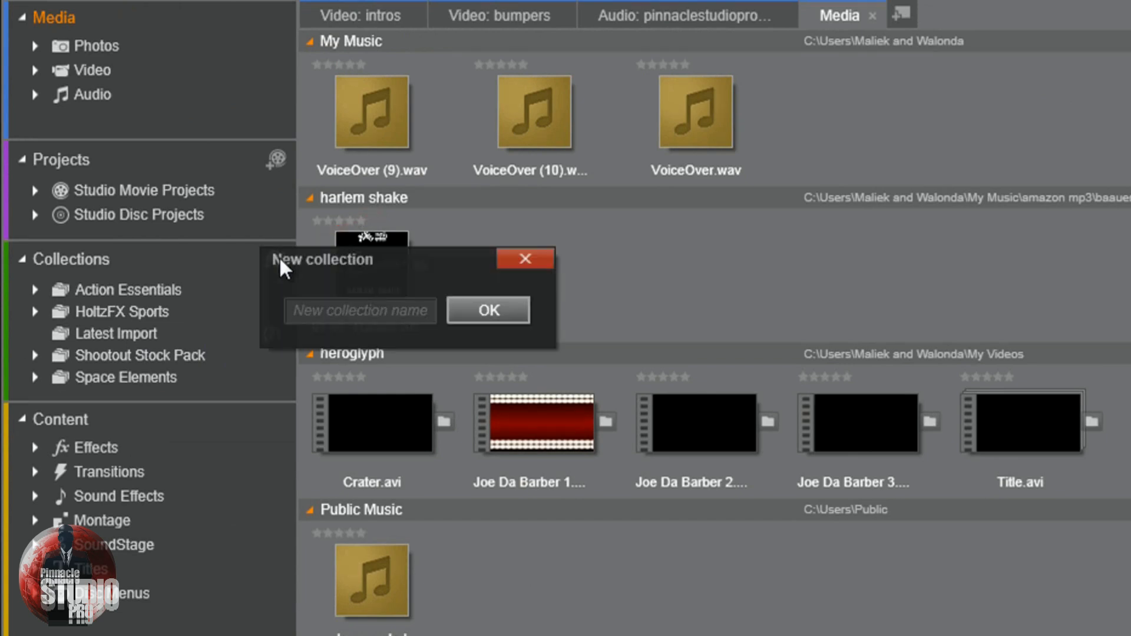
type("Virtual ")
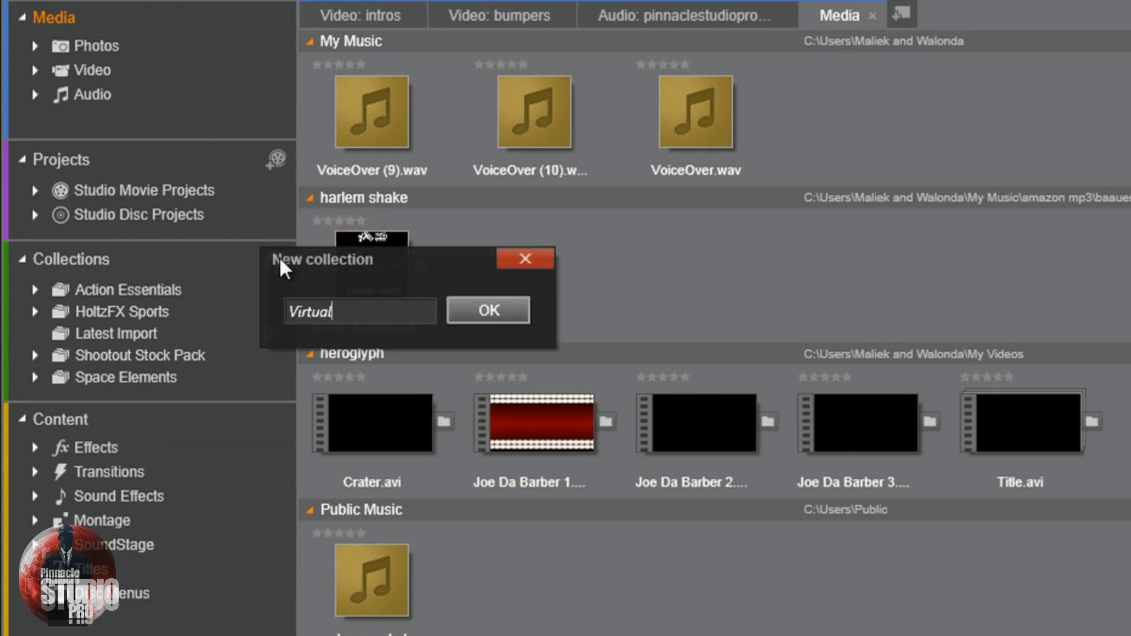
type("reality Sets")
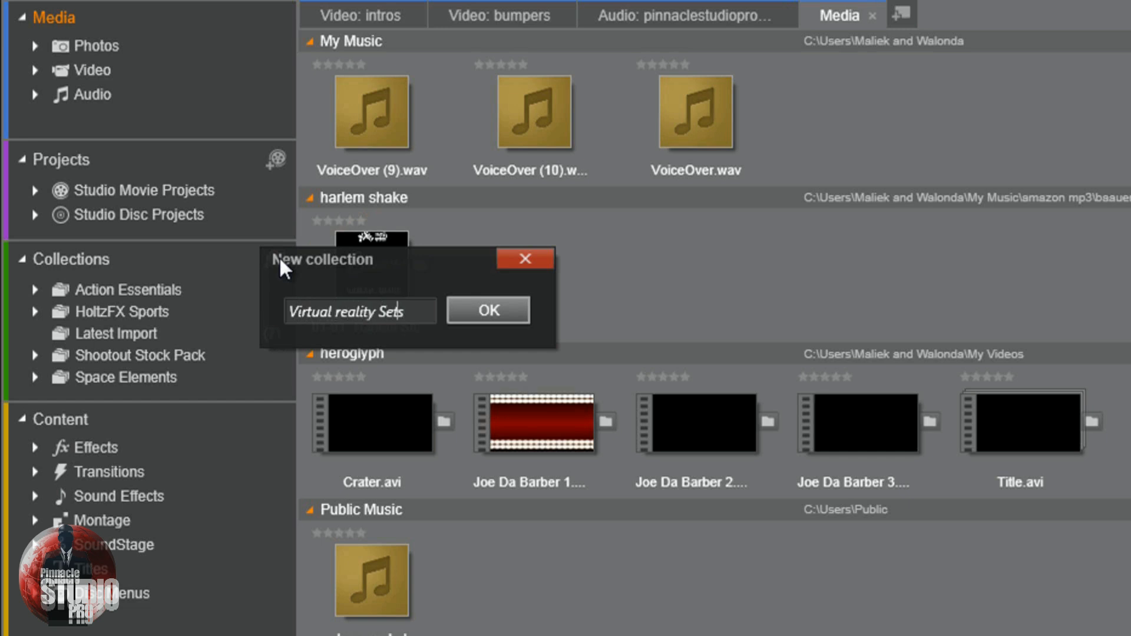
key("Left")
key("Left")
key("Left")
key("Left")
key("Left")
key("Left")
key("Left")
key("Left")
key("Left")
key("Left")
key("Left")
key("BackSpace")
type("R")
left_click(486, 310)
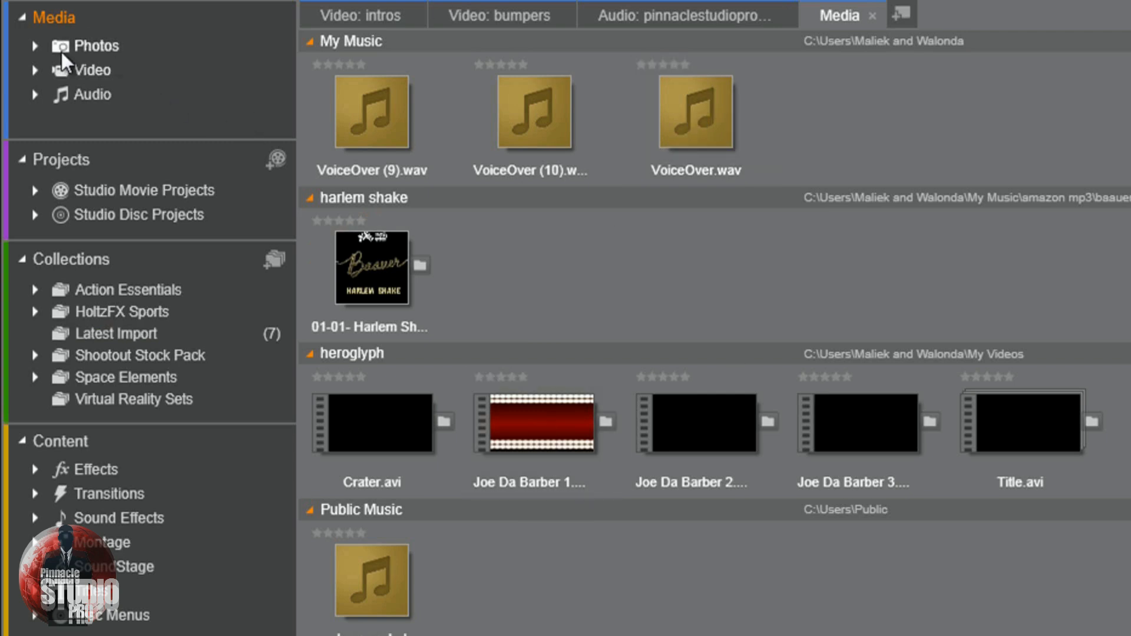
- Expand the photo tree and display the virtual reality folder's newsroom photos
left_click(34, 45)
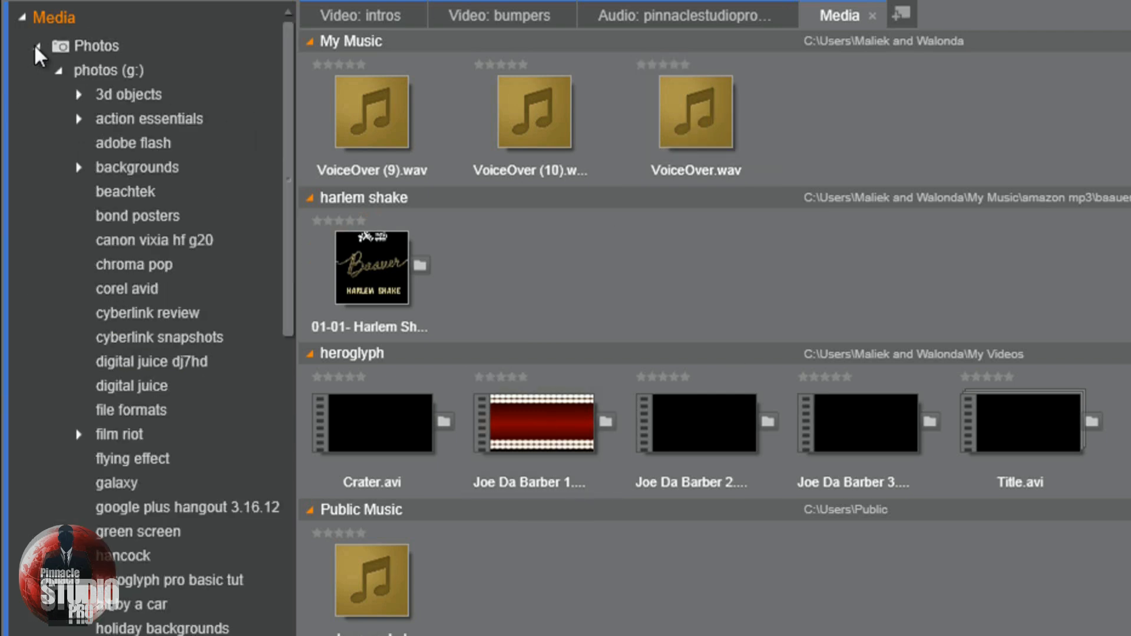
scroll(62, 391, "down", 15)
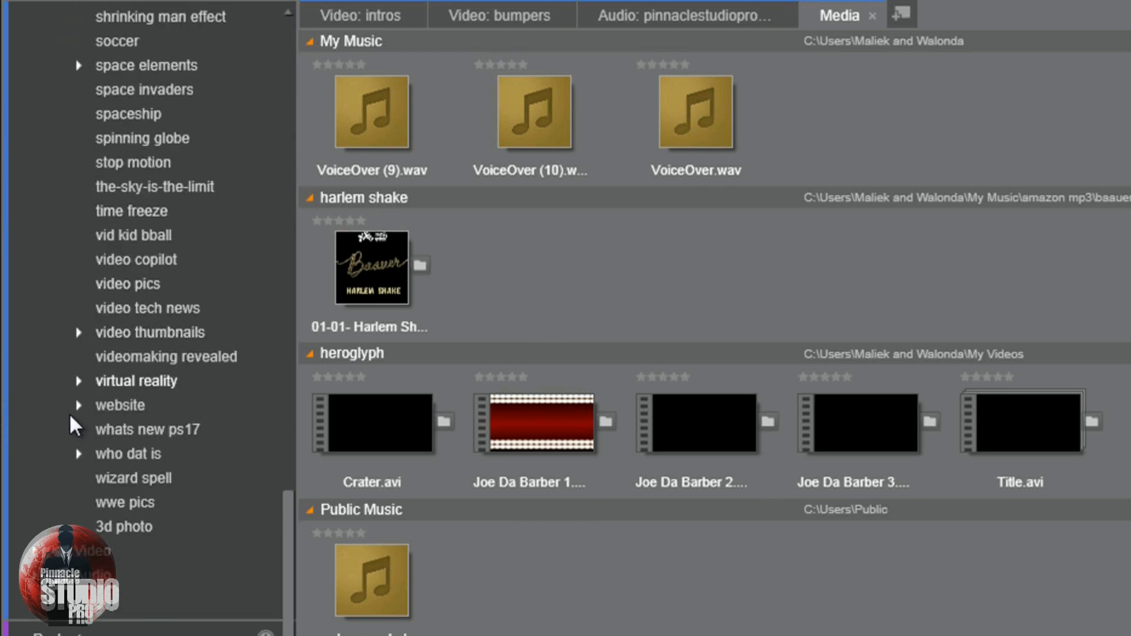
left_click(77, 383)
left_click(129, 378)
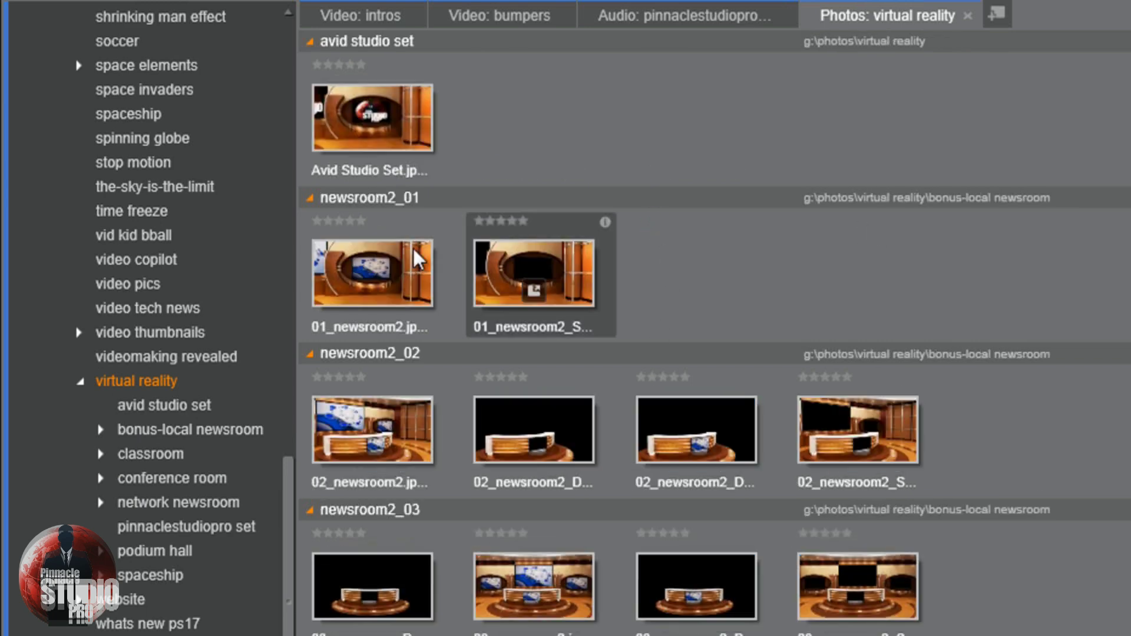
left_click_drag(286, 485, 293, 11)
- Switch to Photos (all) and browse the images grouped by folder
left_click(39, 48)
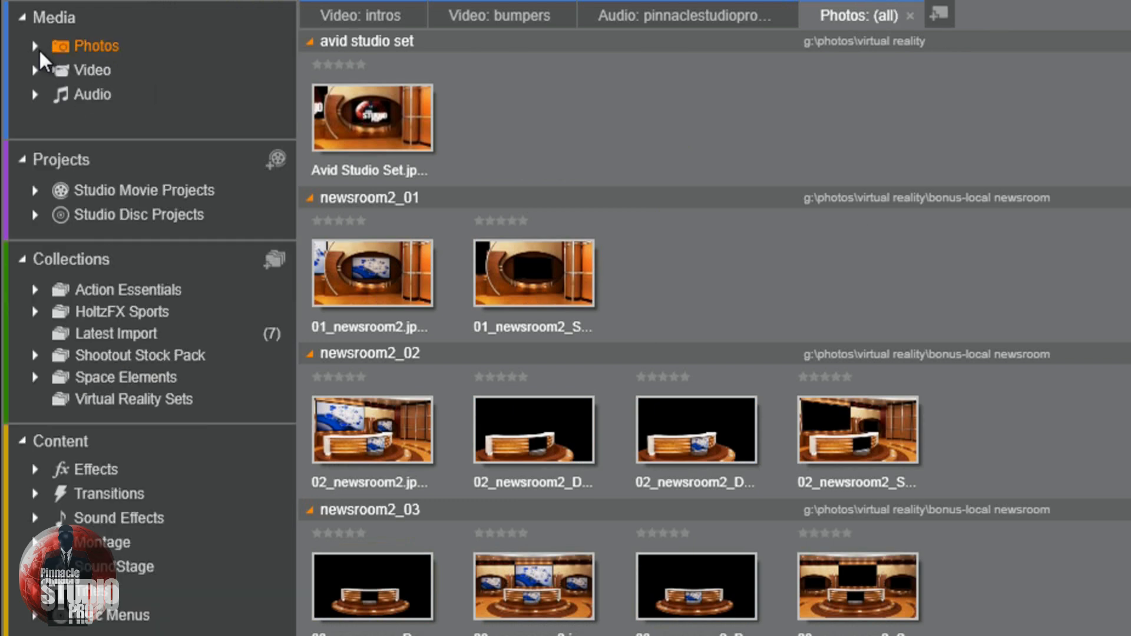
scroll(371, 134, "up", 5)
left_click_drag(371, 130, 446, 135)
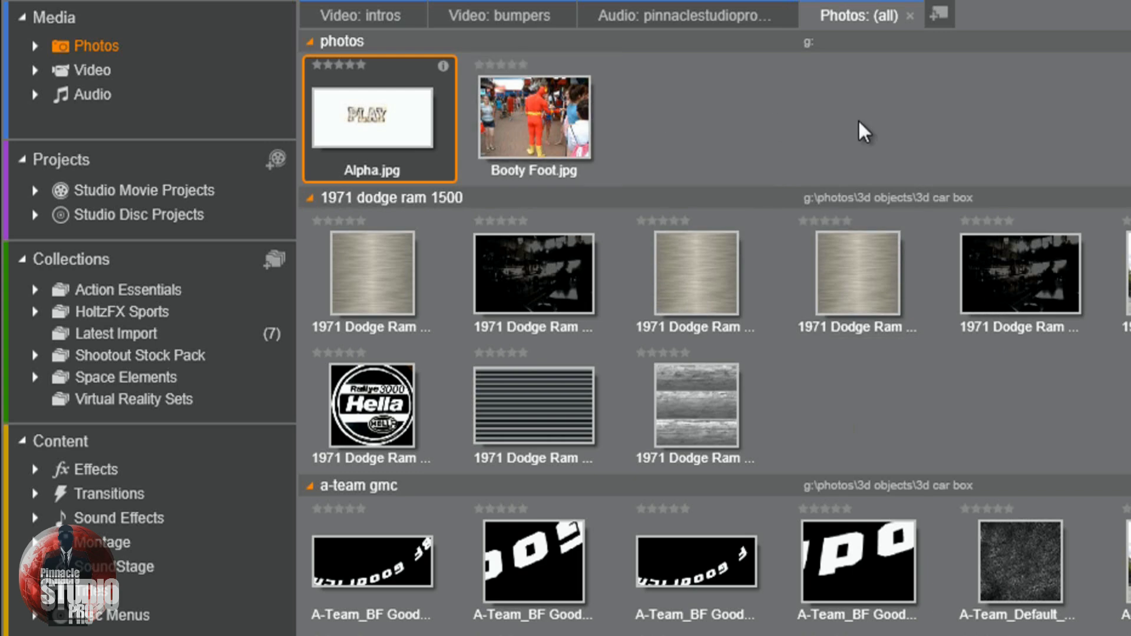
scroll(697, 278, "down", 3)
scroll(778, 239, "up", 3)
scroll(777, 237, "down", 3)
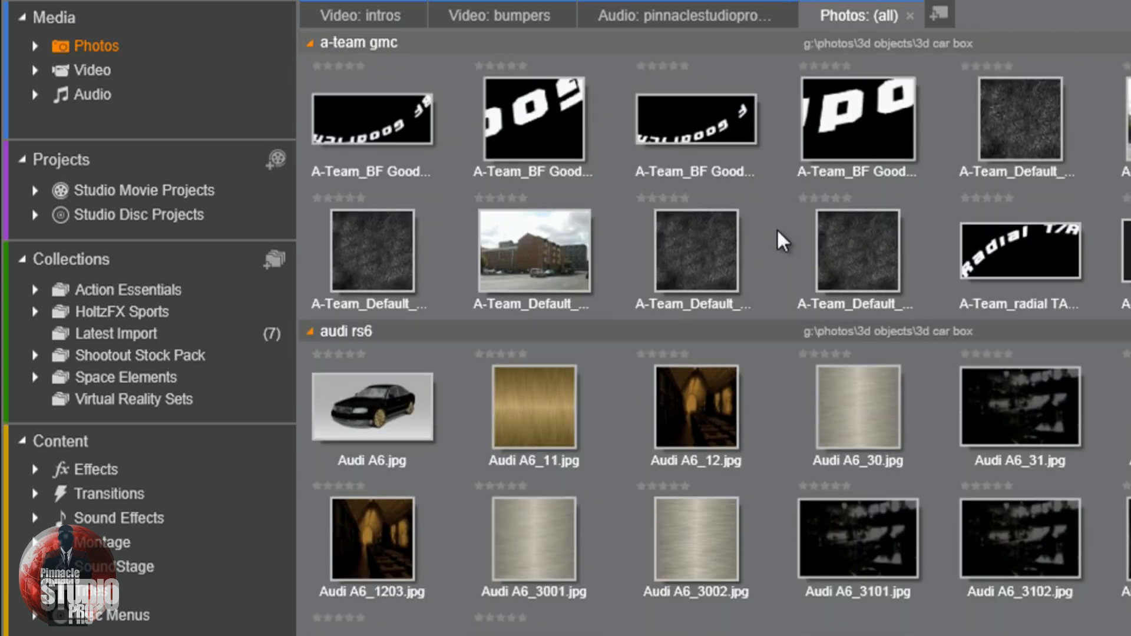
scroll(778, 235, "up", 3)
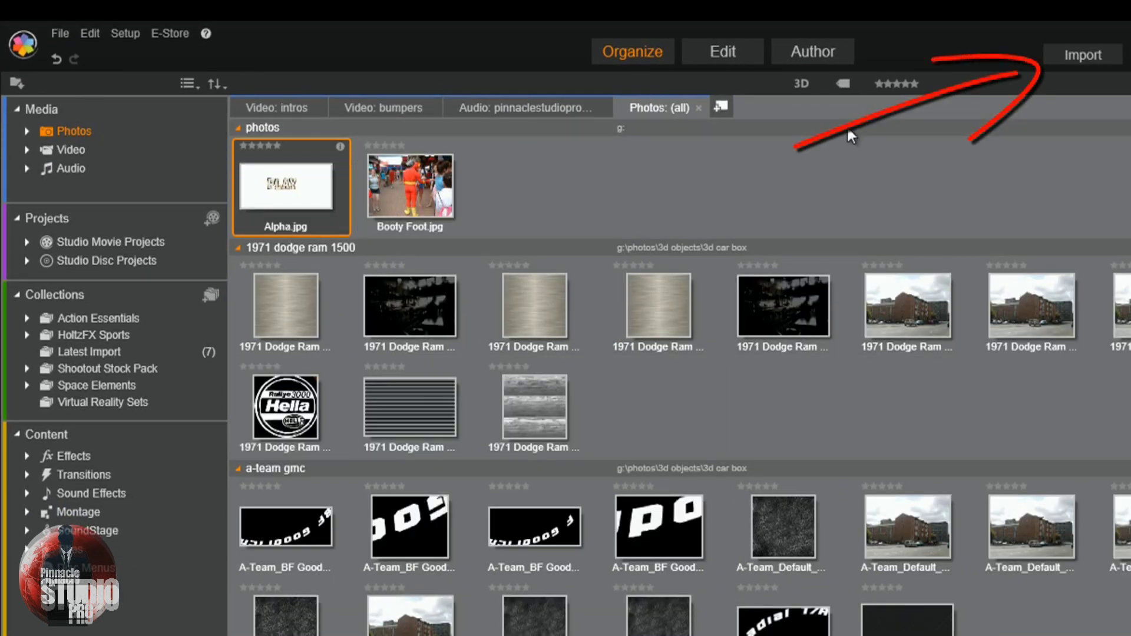
- In the Importer, tick Elements (G:) > Photos > Virtual Reality > Bonus-Local News and scan-import it
left_click(1072, 54)
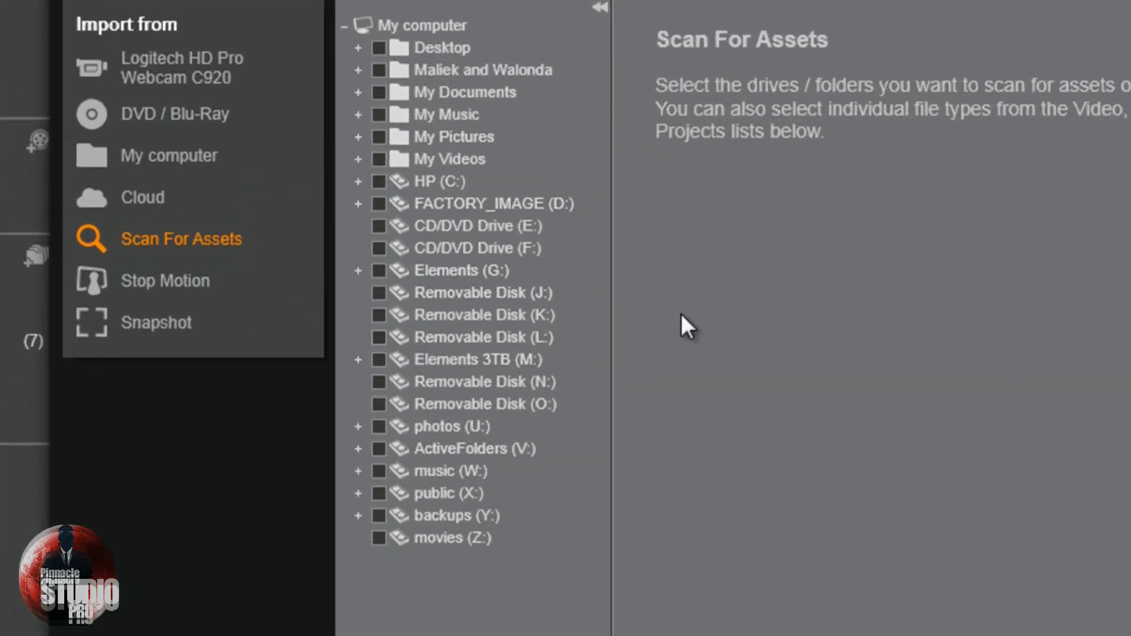
left_click(359, 271)
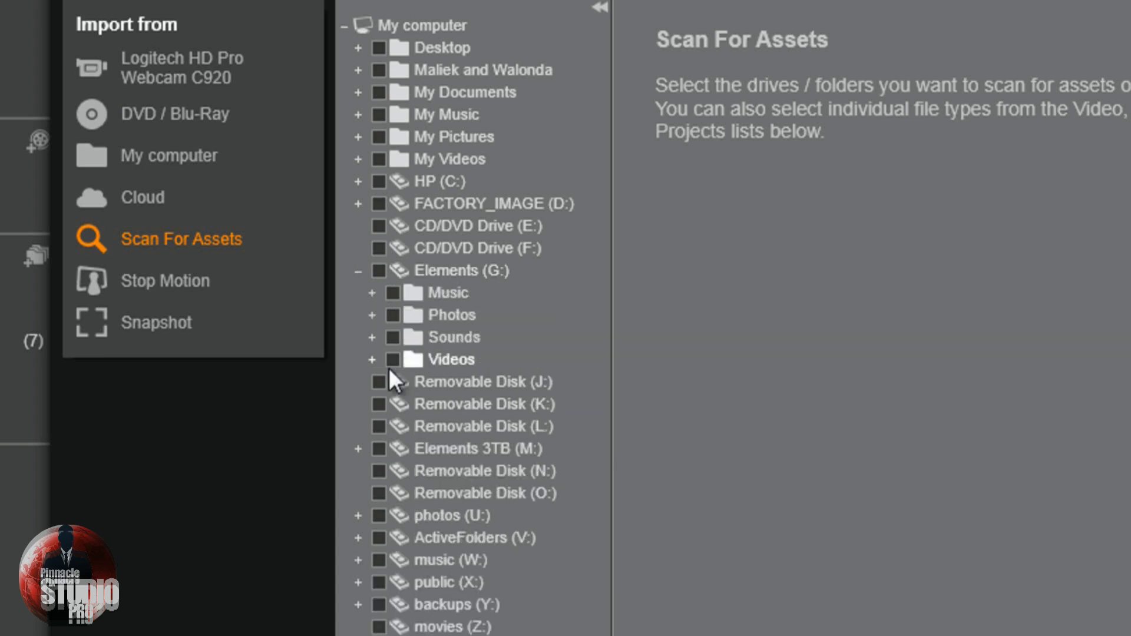
left_click(371, 315)
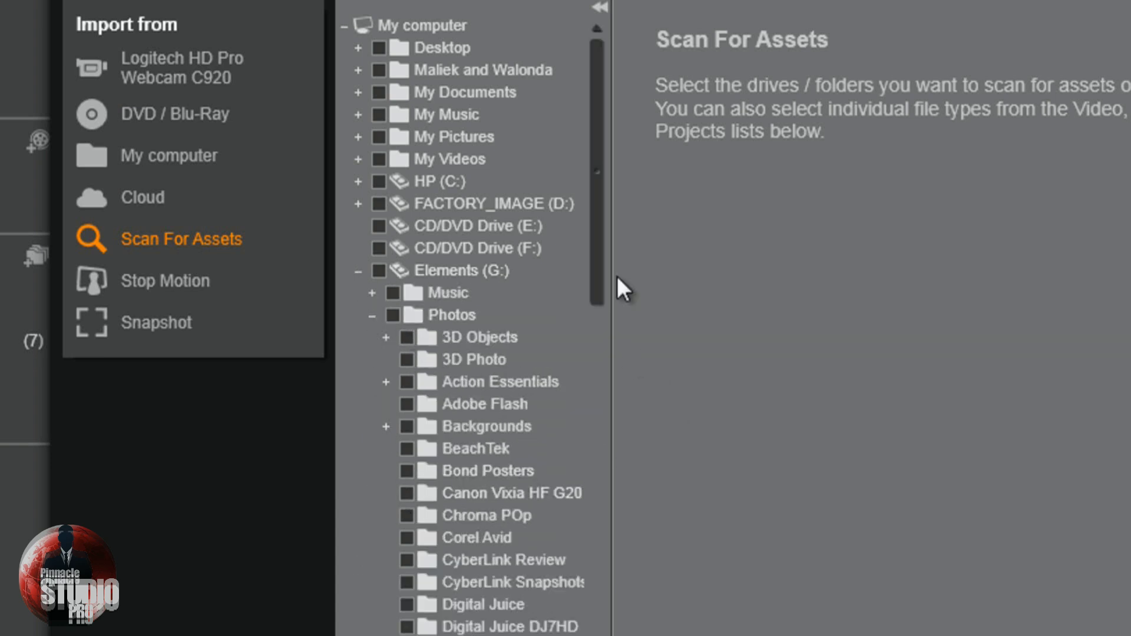
left_click_drag(590, 249, 607, 635)
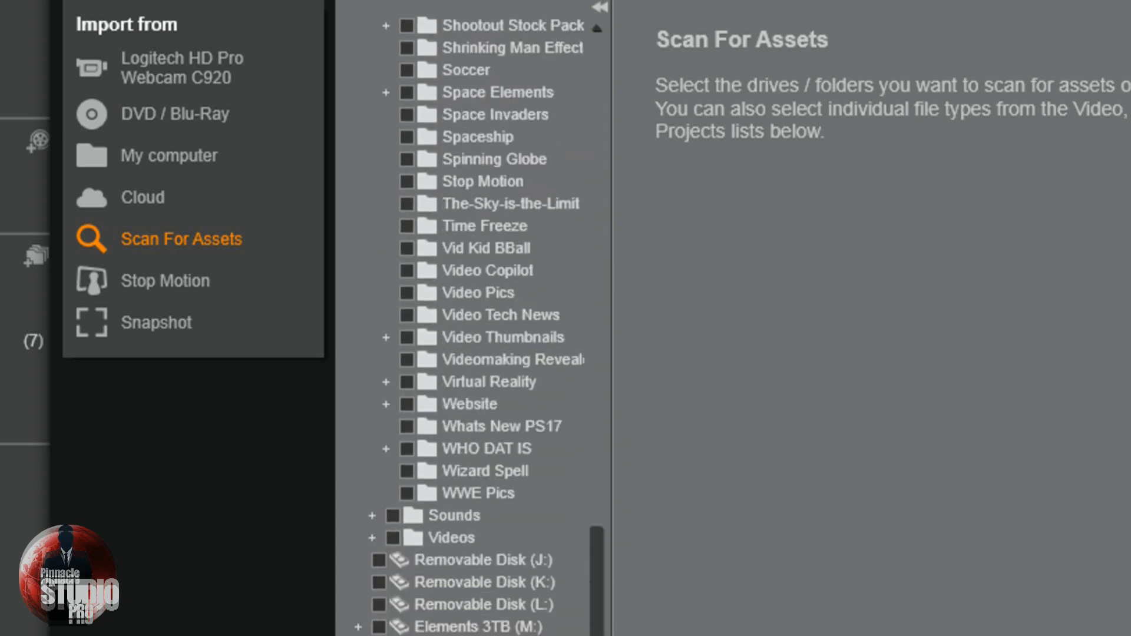
left_click(385, 381)
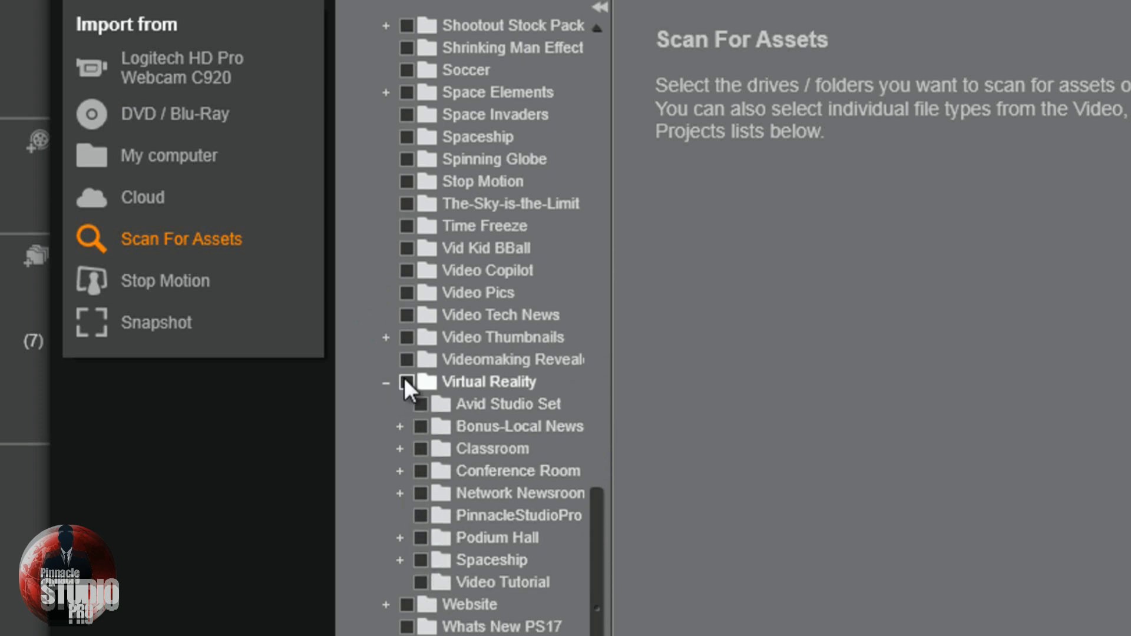
left_click(420, 426)
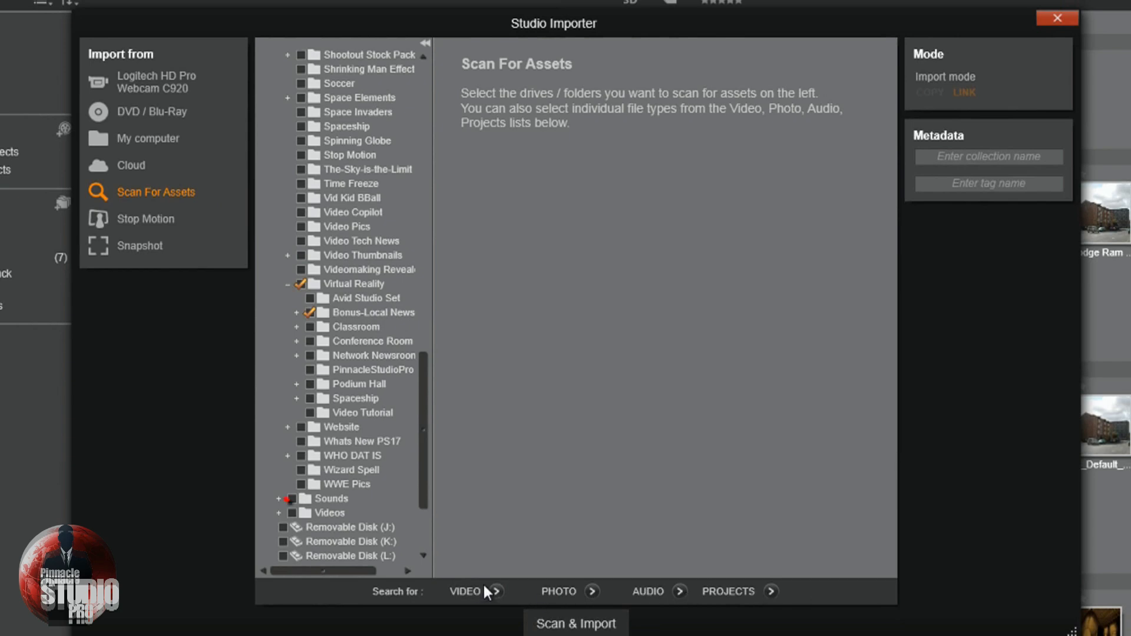
left_click(568, 626)
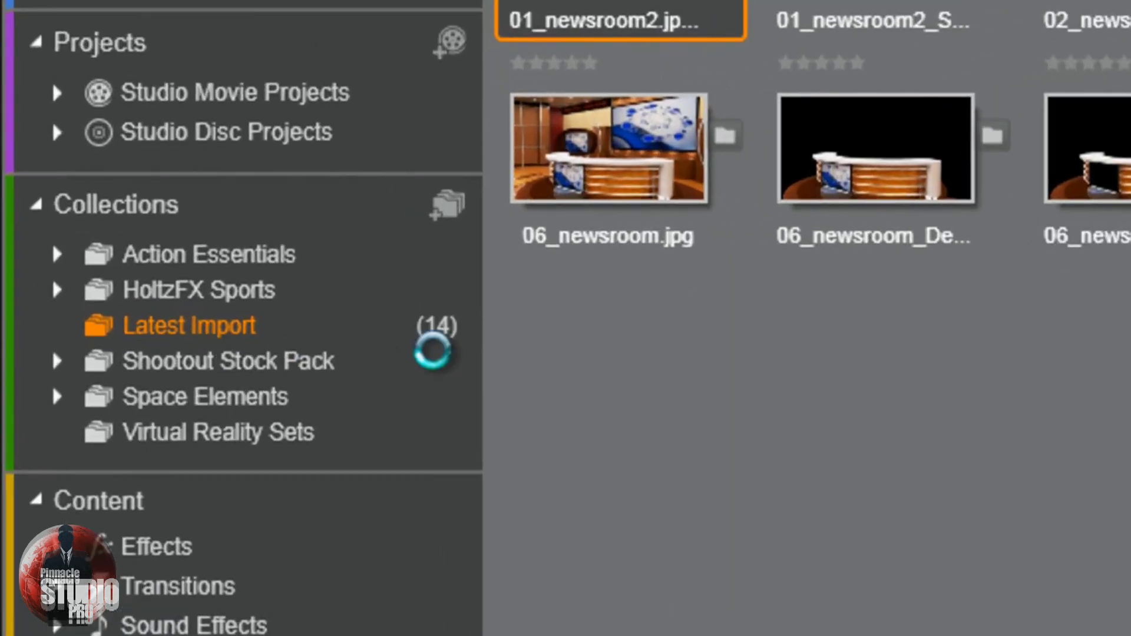
- Rename the Latest Import collection to 'Bonus-News Room'
right_click(223, 328)
left_click(218, 329)
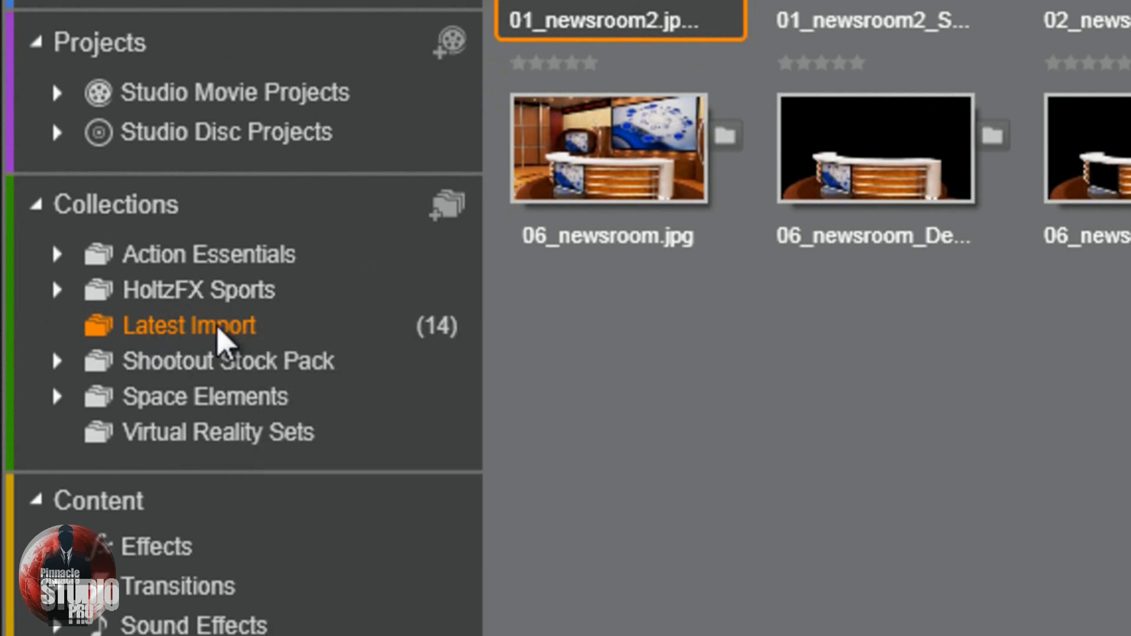
right_click(218, 330)
left_click(331, 349)
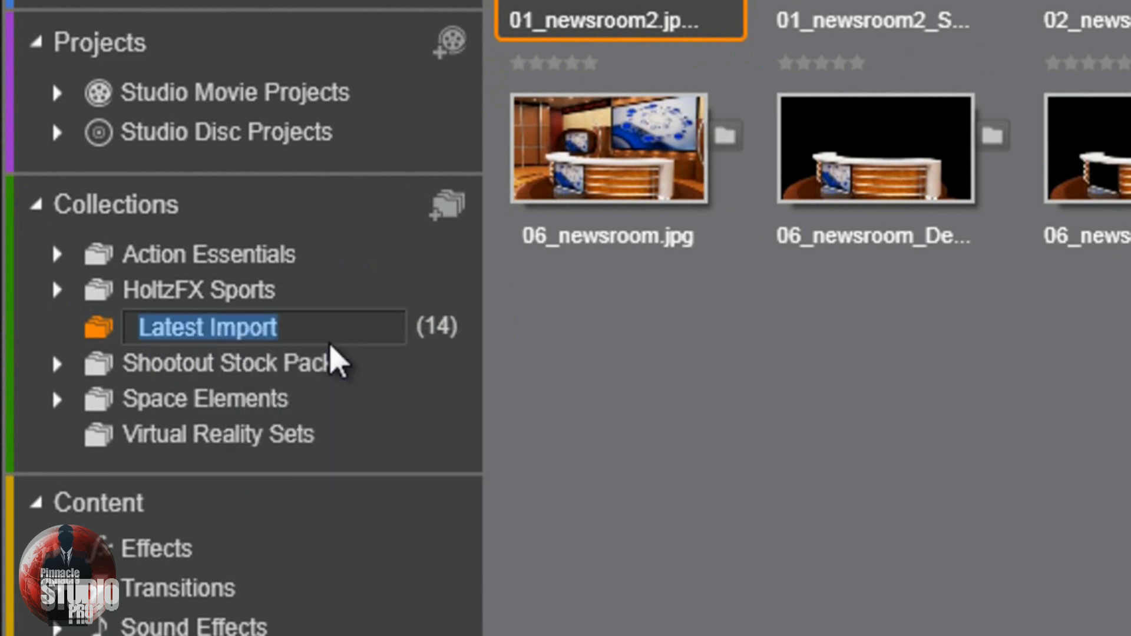
type("Bonus")
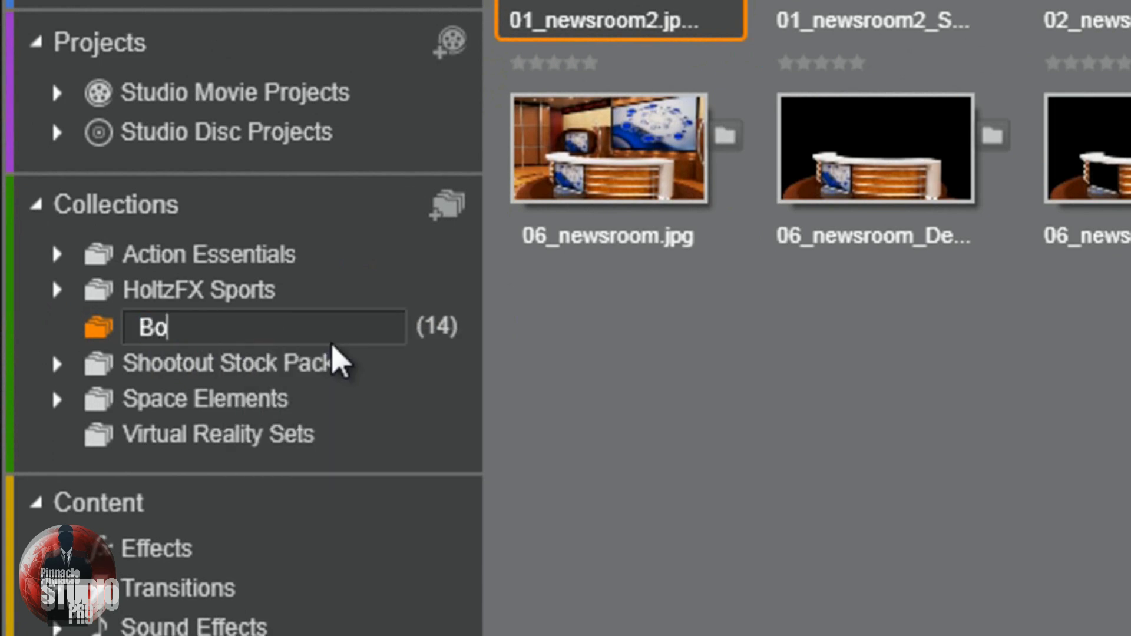
type("-N")
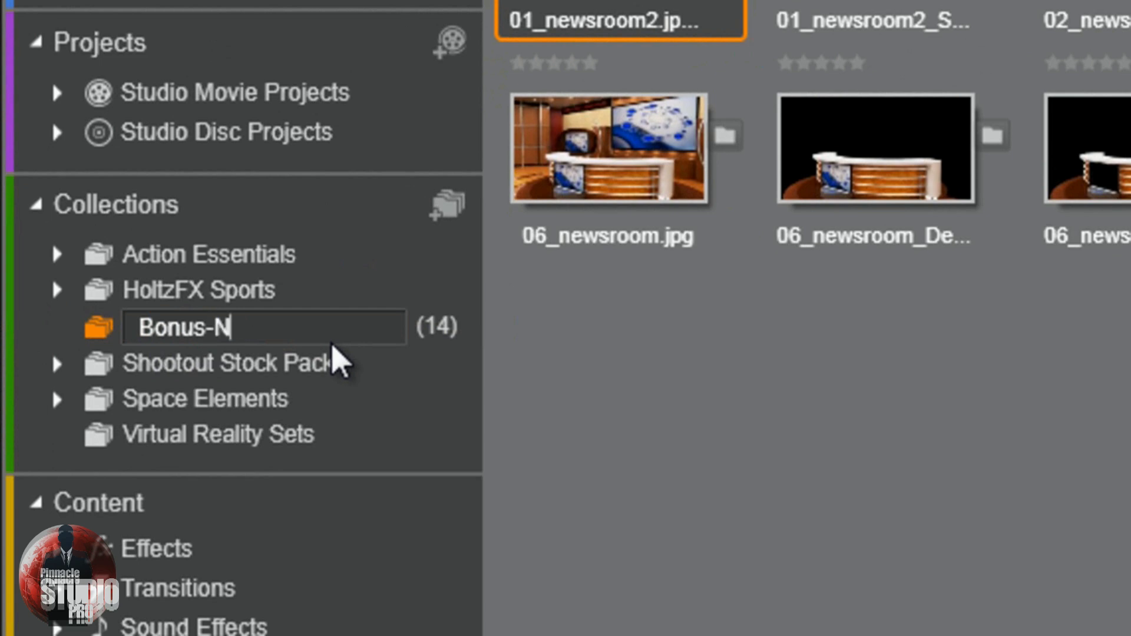
type("ews Room")
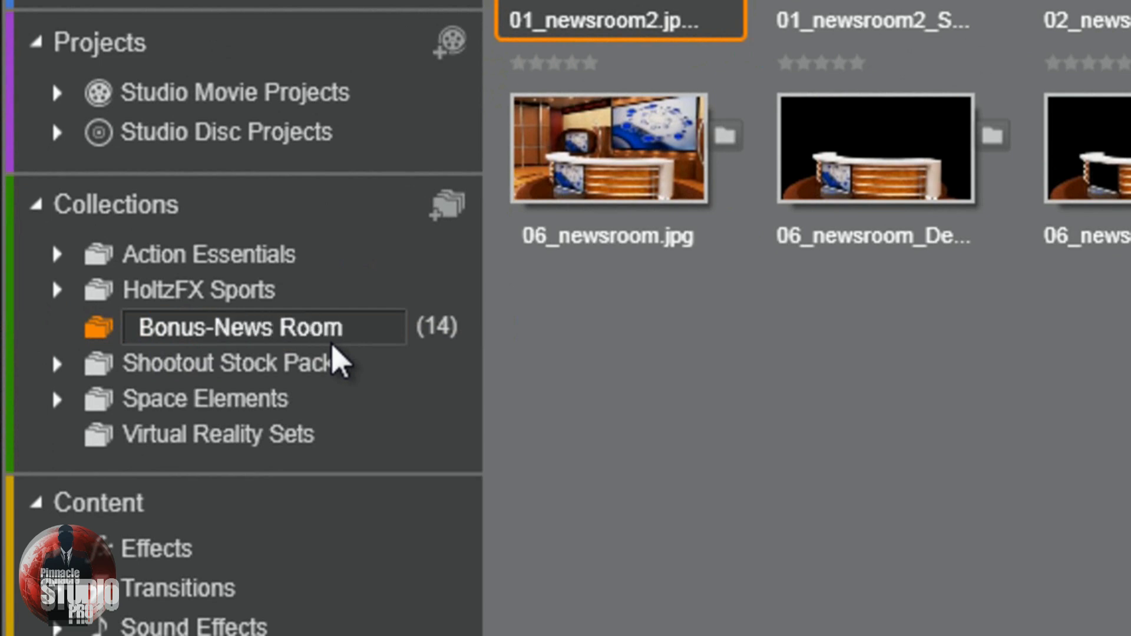
key("Return")
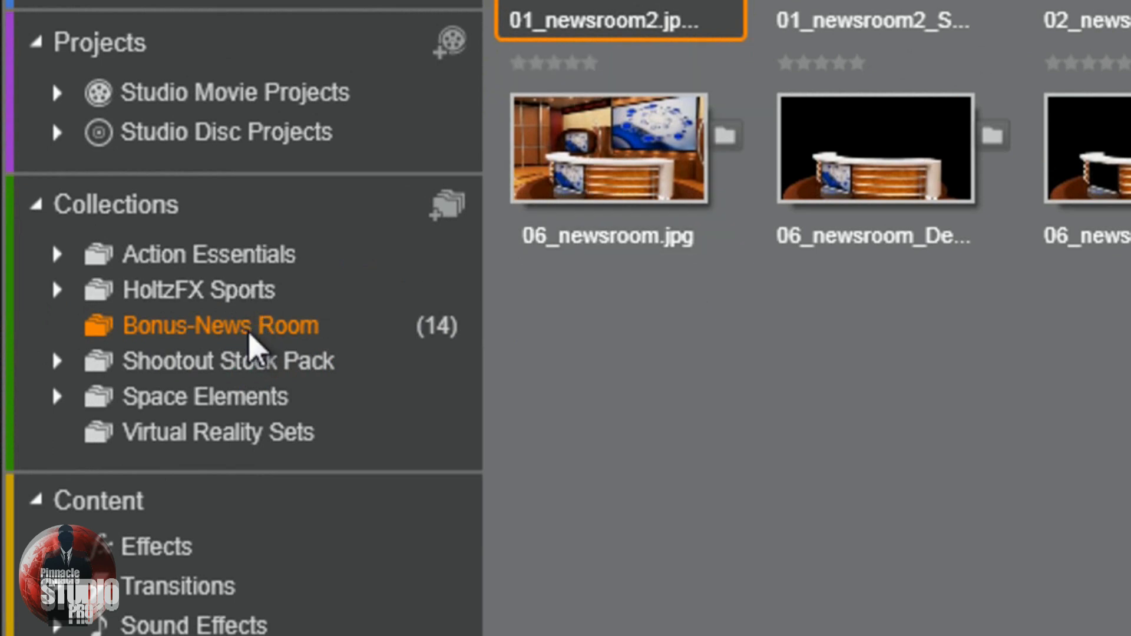
- Drag Bonus-News Room into Virtual Reality Sets and view its 14 nested images
left_click_drag(253, 328, 224, 439)
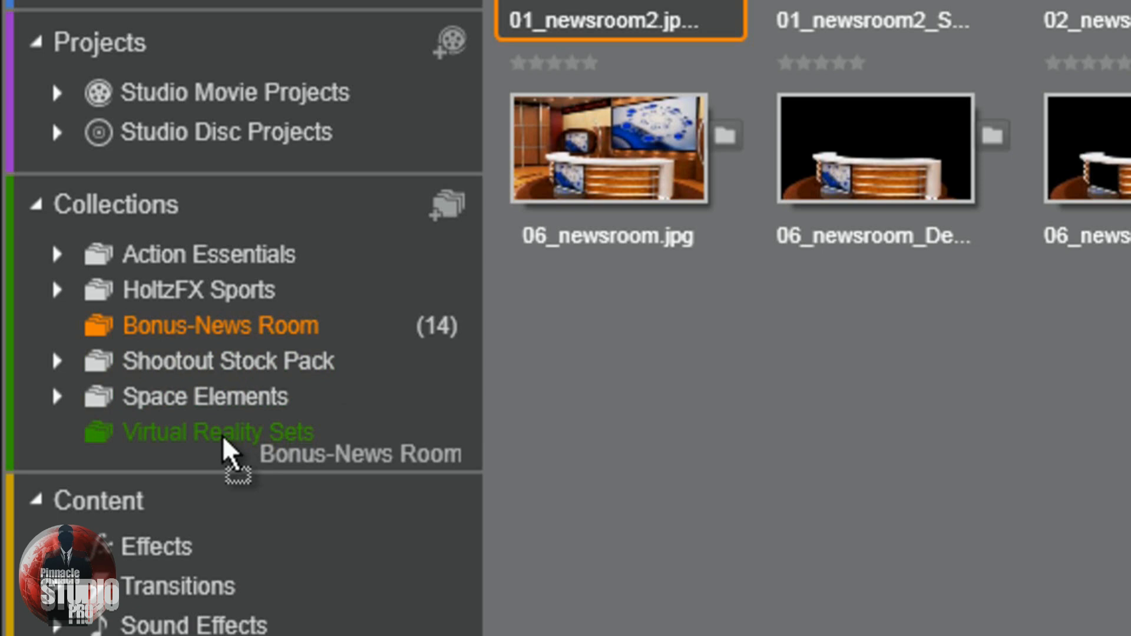
left_click_drag(224, 439, 225, 442)
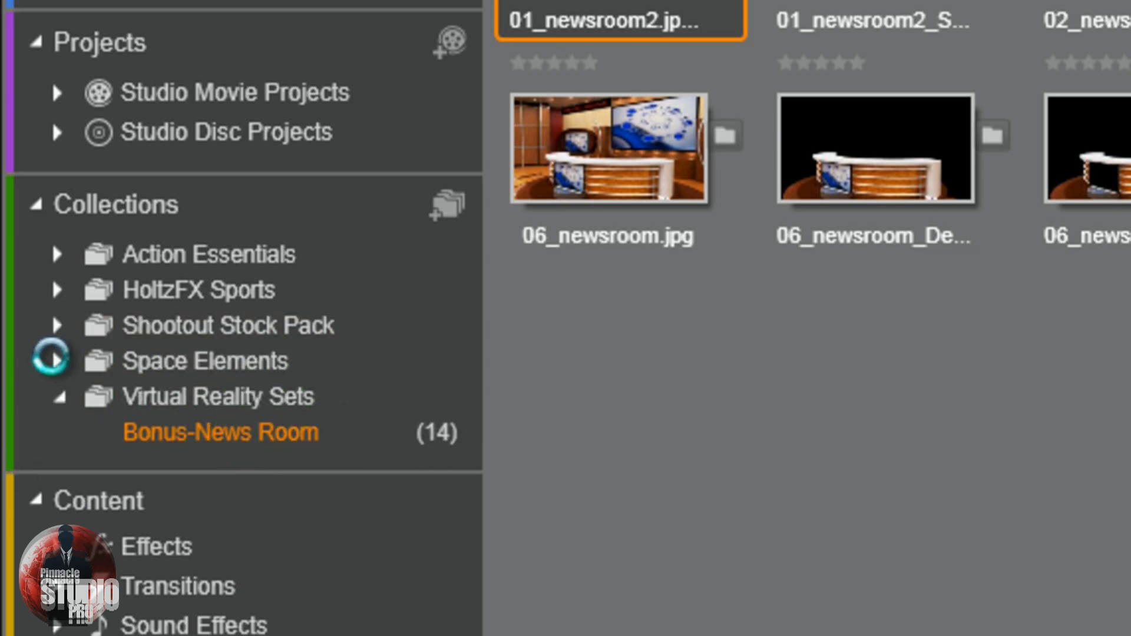
left_click(59, 398)
left_click(59, 397)
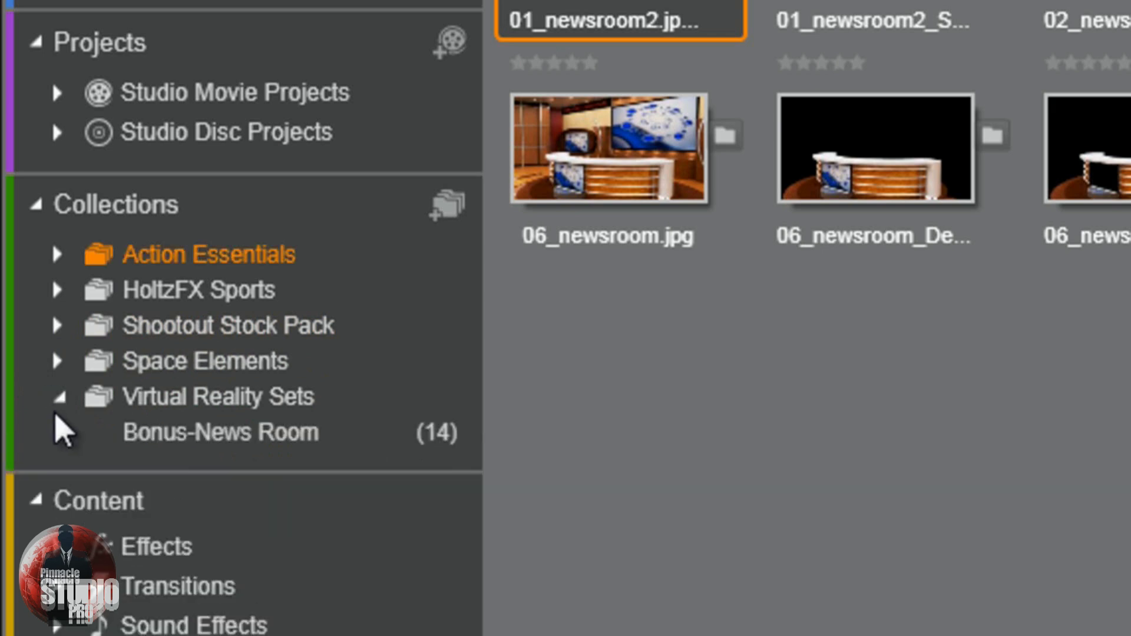
left_click(217, 443)
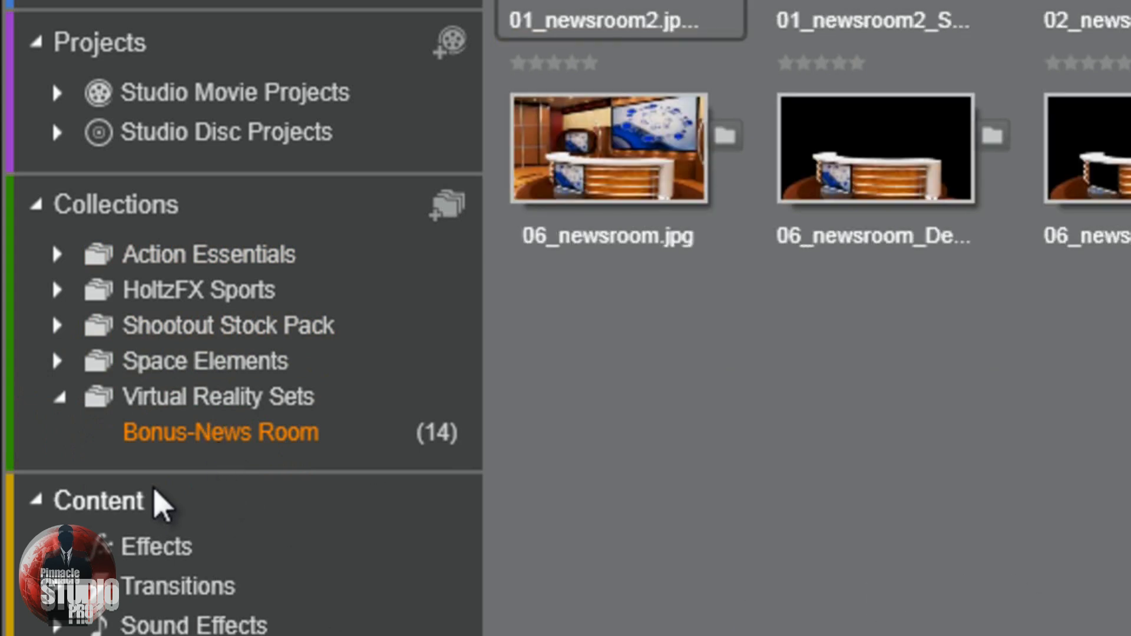
left_click(58, 261)
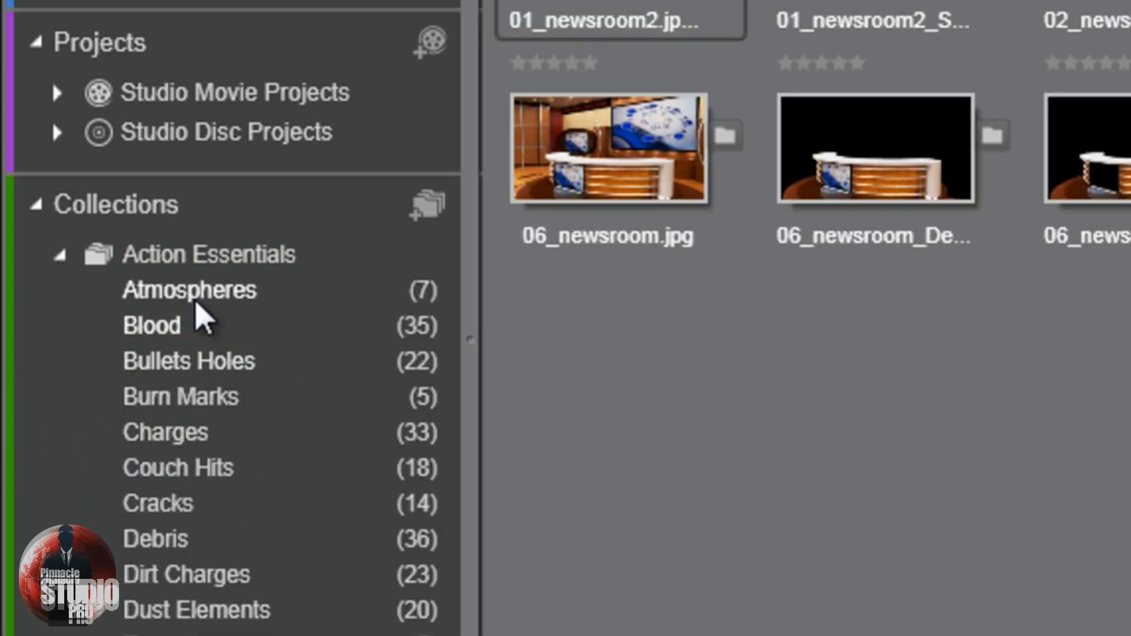
left_click(59, 259)
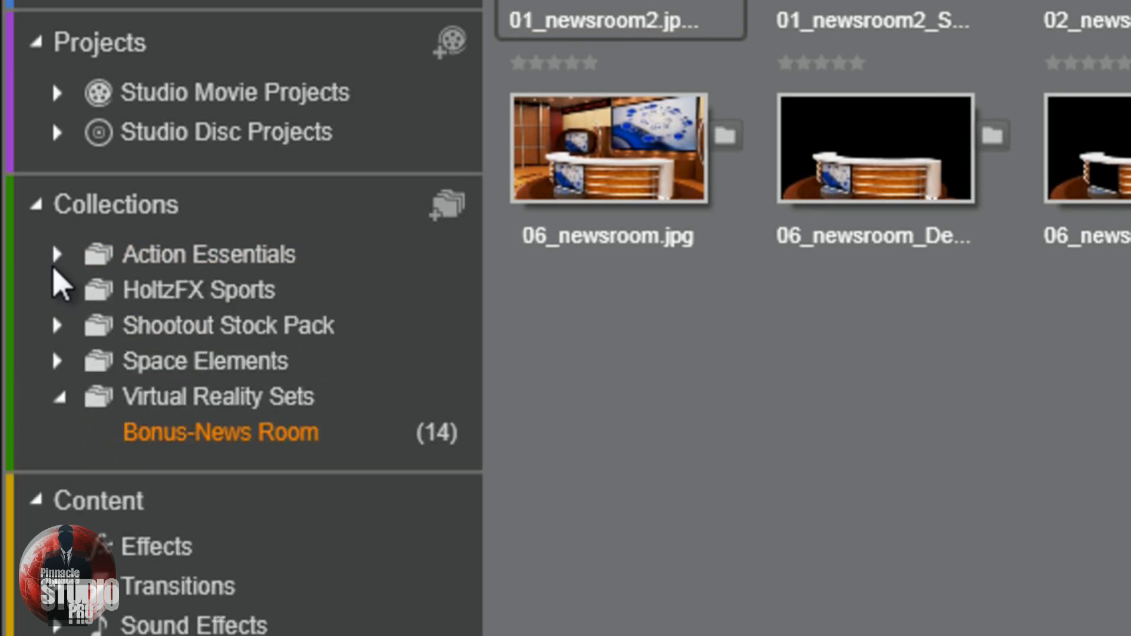